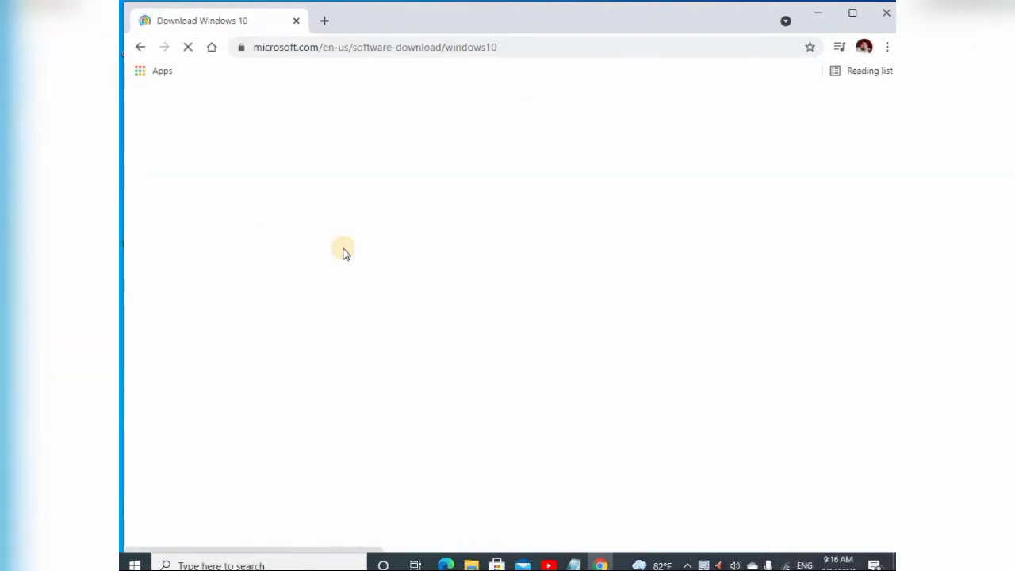
Download the media creation tool from the Create Windows 10 installation media section and run MediaCreationTool.exe.
scroll(410, 241, "down", 4)
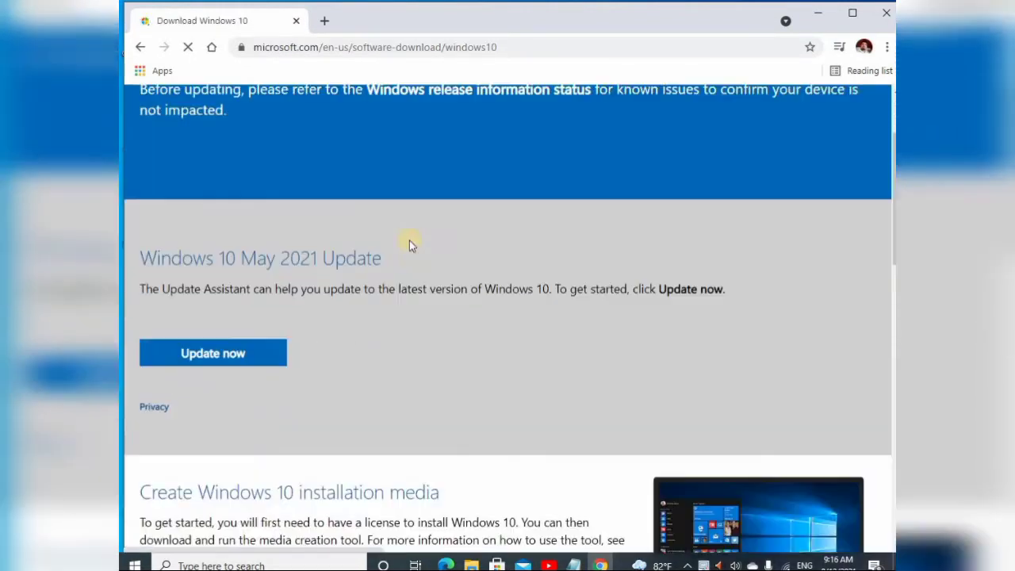
scroll(409, 244, "down", 1)
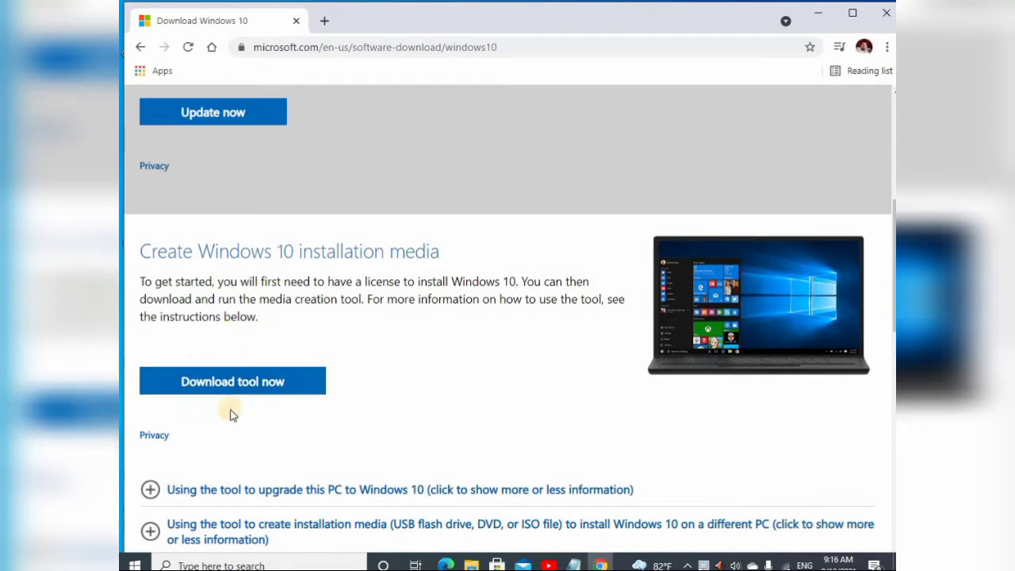
left_click(242, 381)
left_click(242, 380)
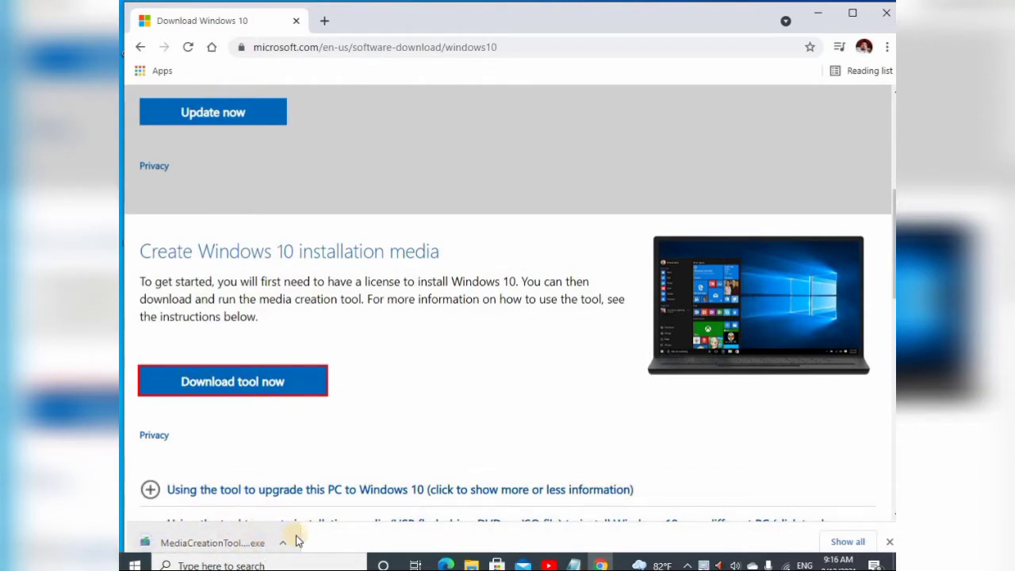
left_click(238, 541)
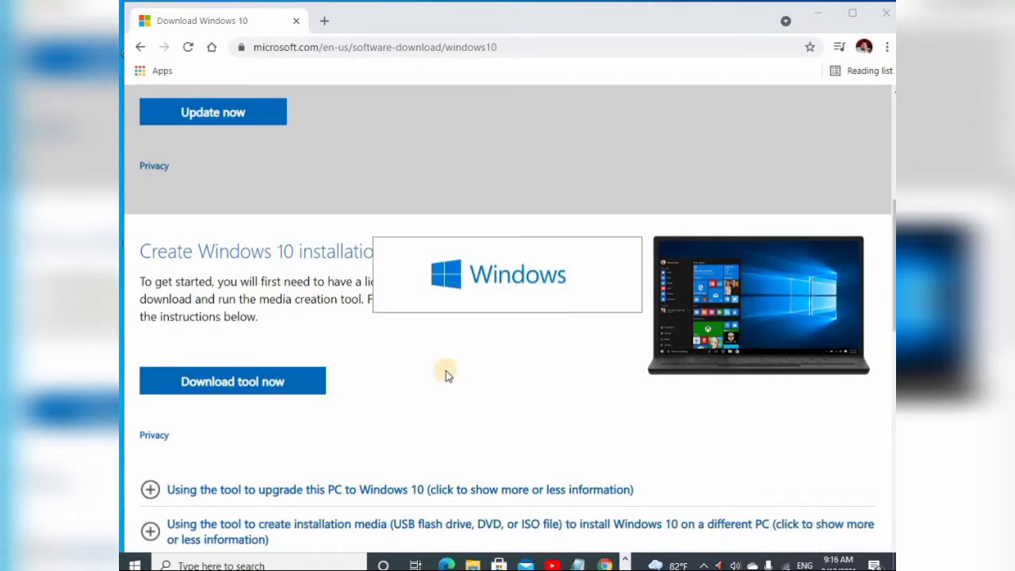
Accept the Windows 10 Setup license terms and choose to create installation media for another PC.
left_click(822, 19)
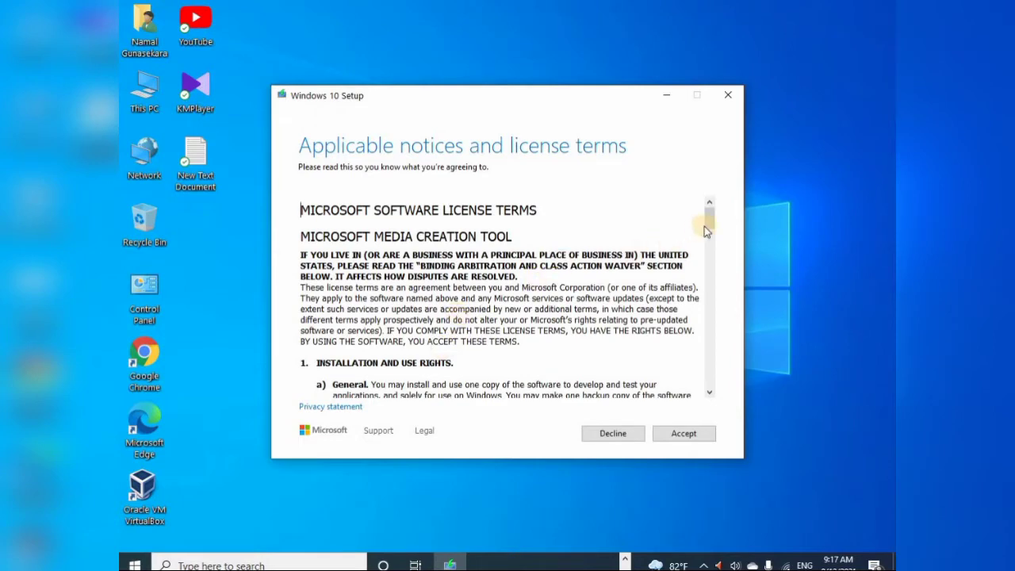
left_click_drag(709, 225, 704, 397)
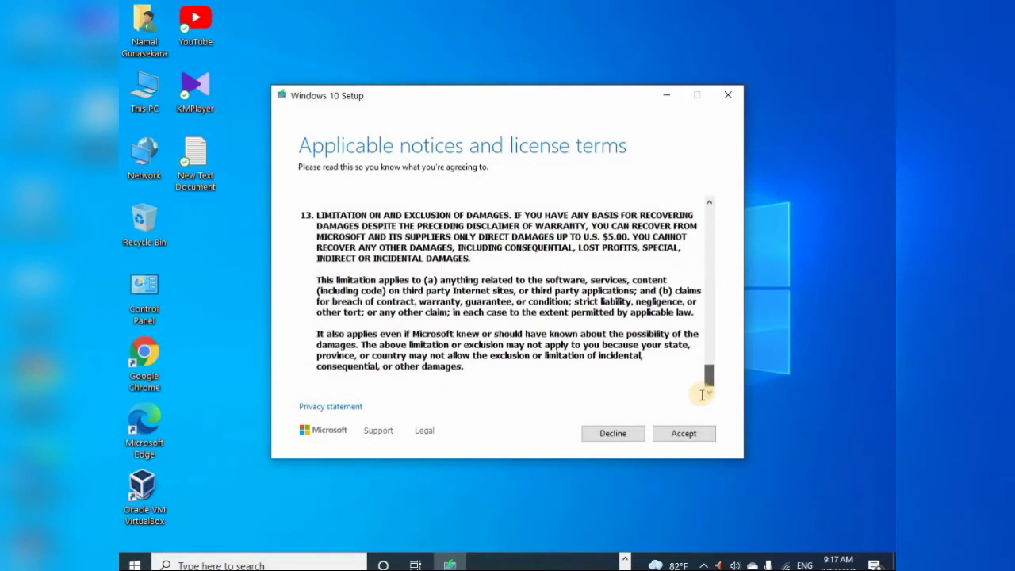
left_click(670, 438)
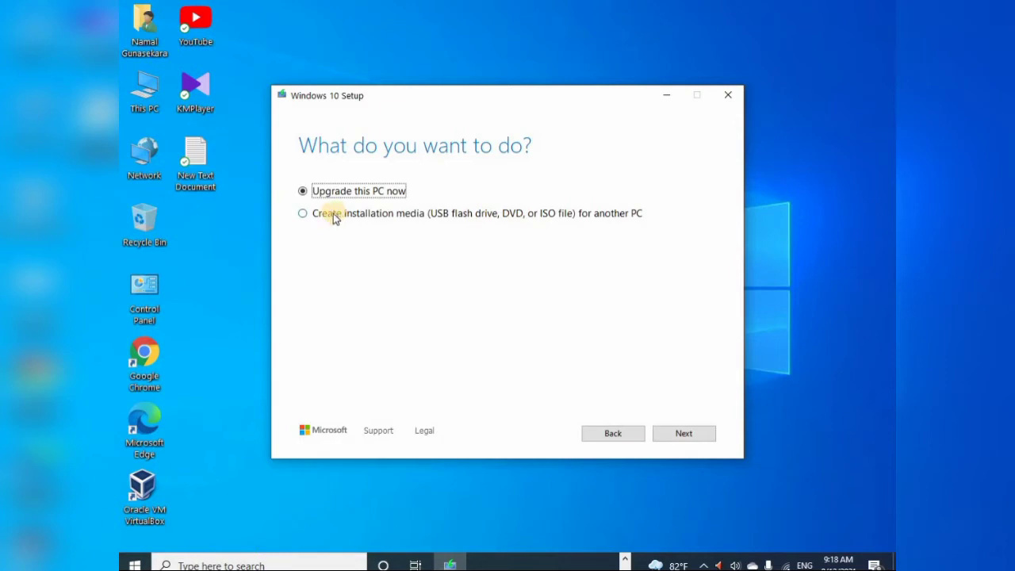
left_click(304, 214)
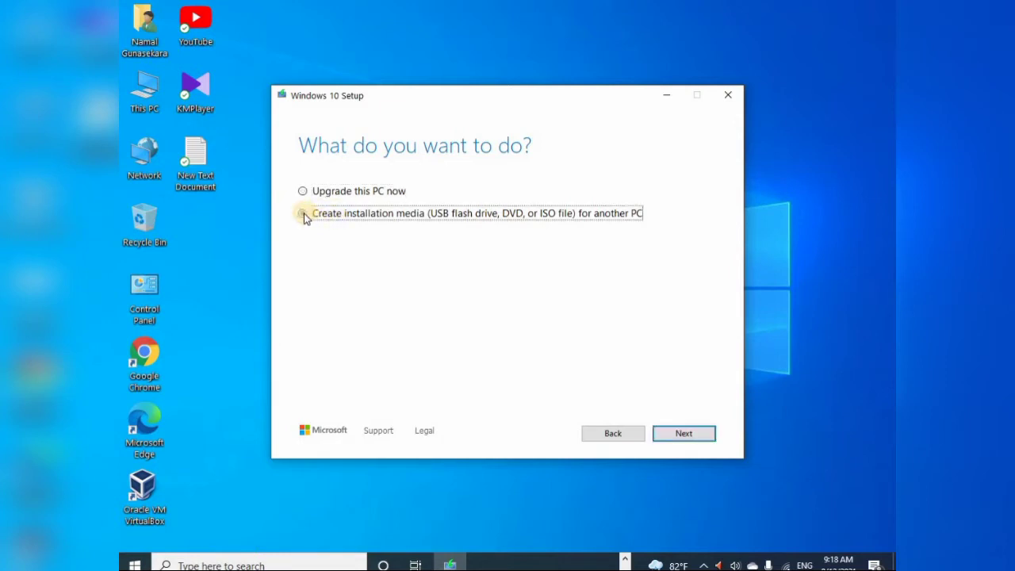
left_click(667, 434)
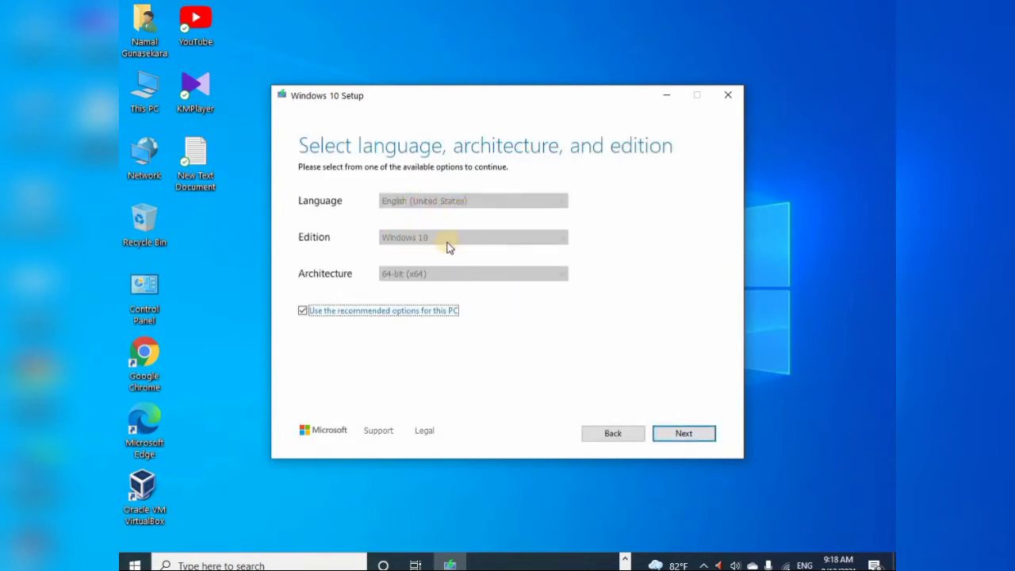
Turn off the recommended options and continue with English (United States), Windows 10 and 64-bit (x64) for the installation media.
left_click(366, 311)
left_click(418, 274)
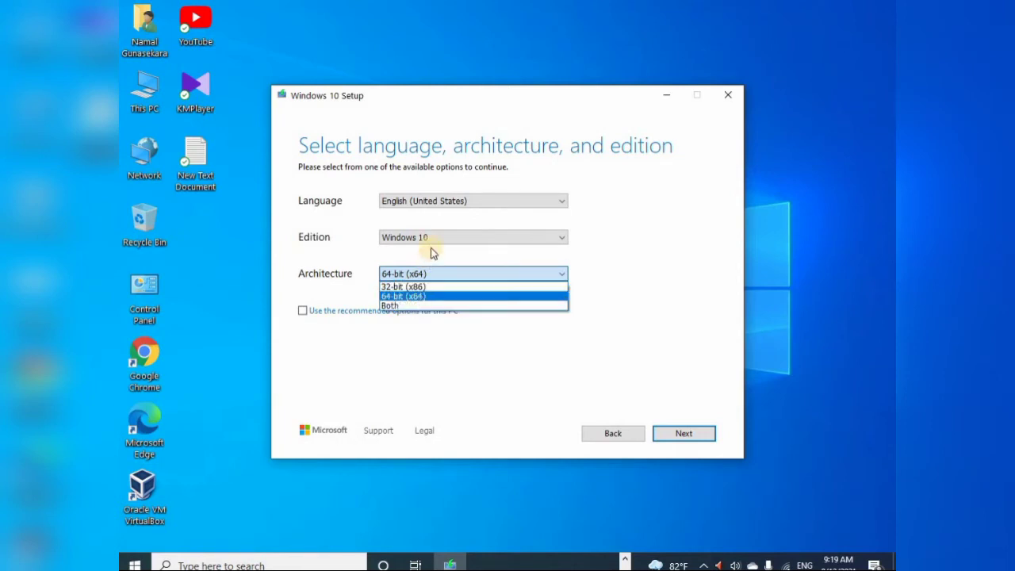
left_click(436, 203)
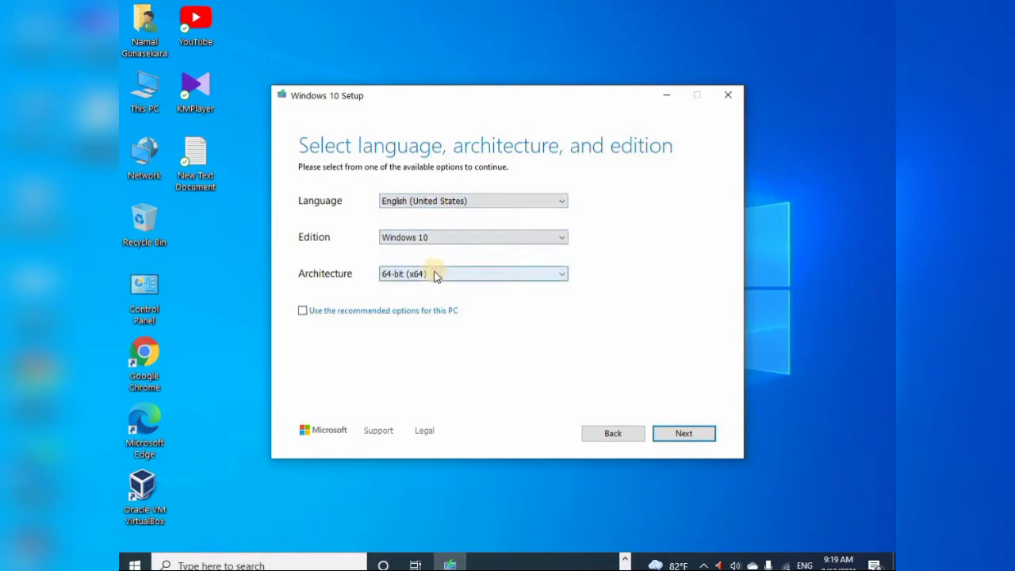
left_click(693, 436)
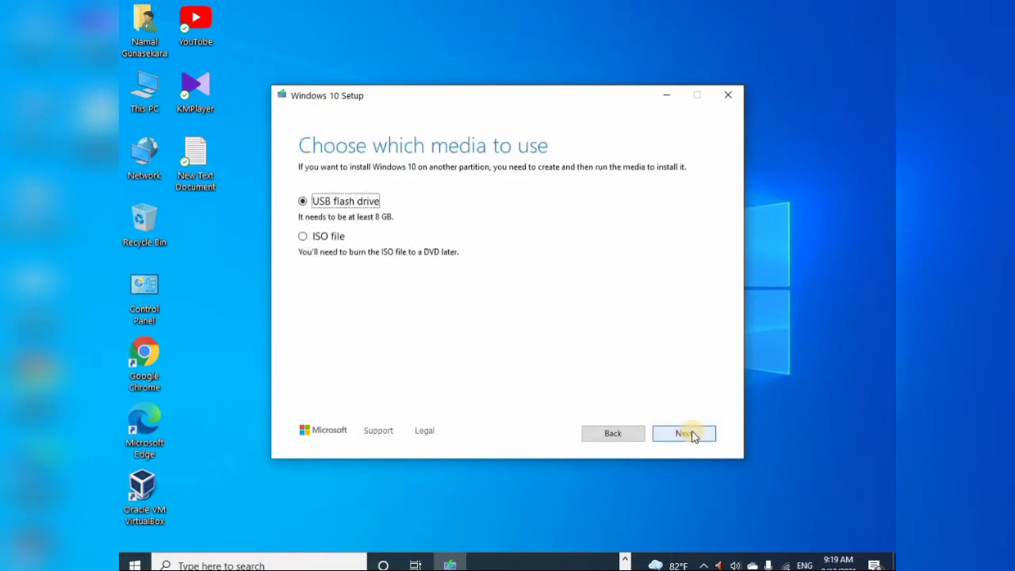
Choose ISO file as the media and save it to the Desktop with the file name Windows 10.
left_click(303, 203)
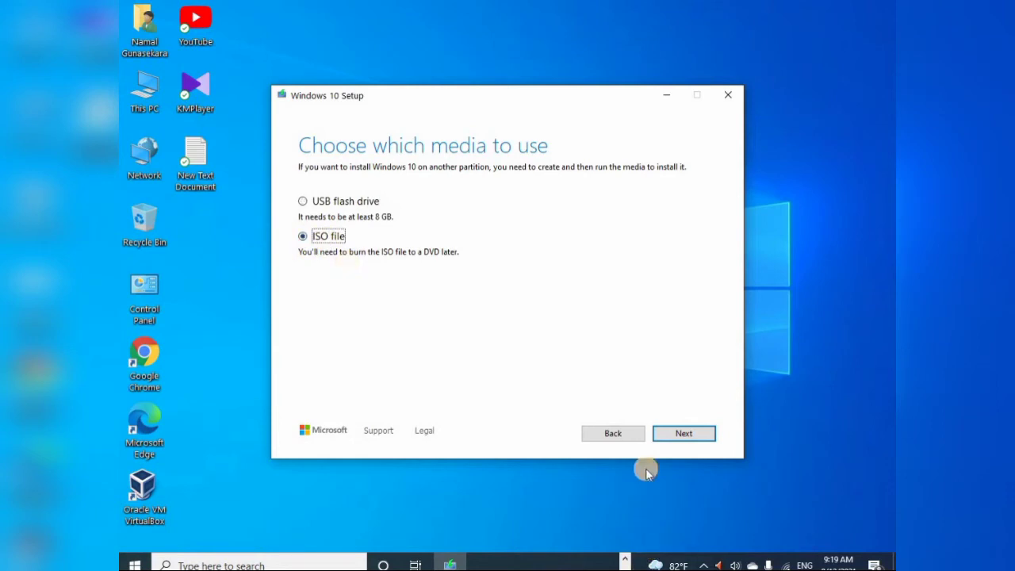
left_click(679, 438)
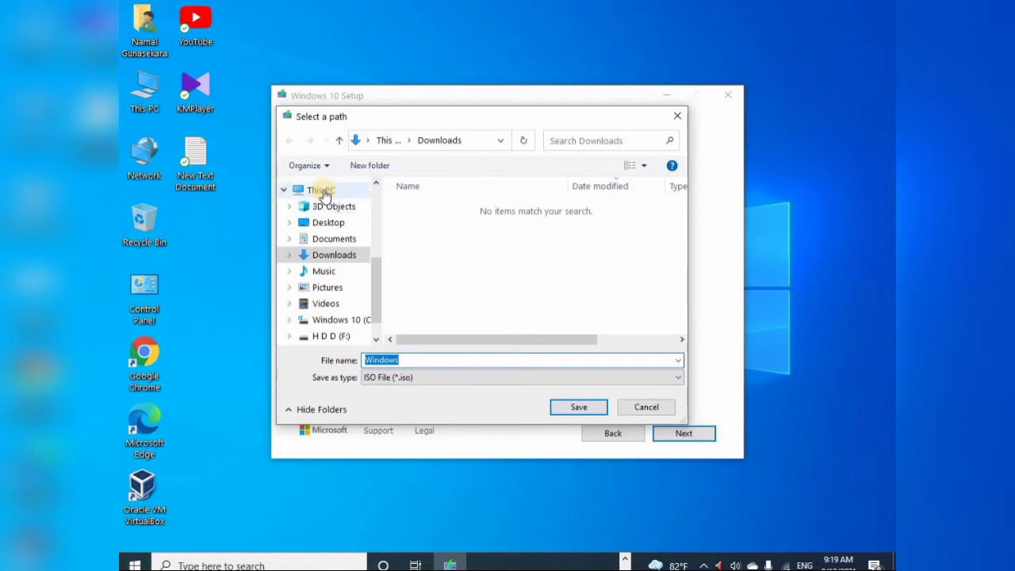
left_click(321, 191)
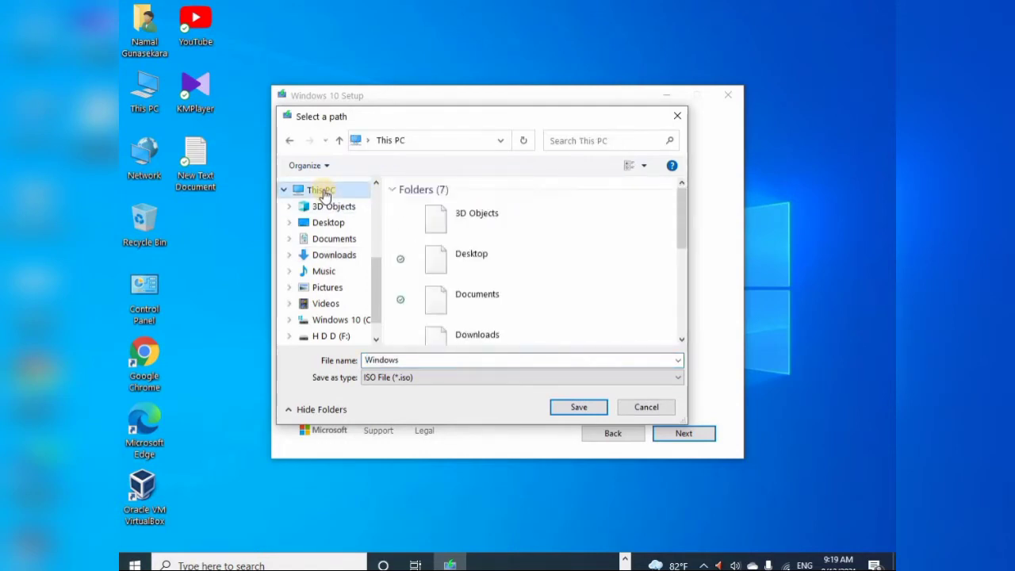
double_click(448, 268)
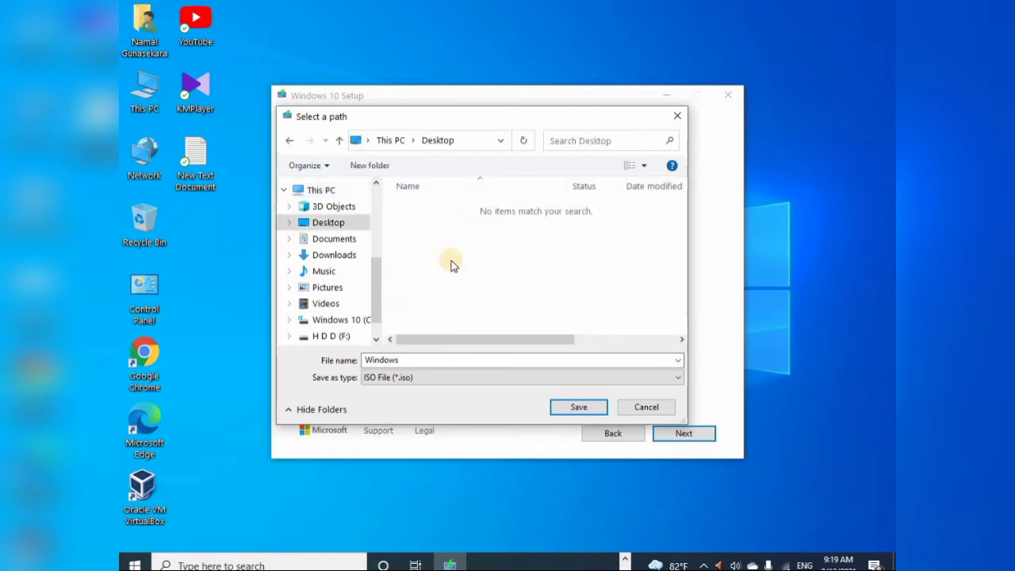
double_click(421, 360)
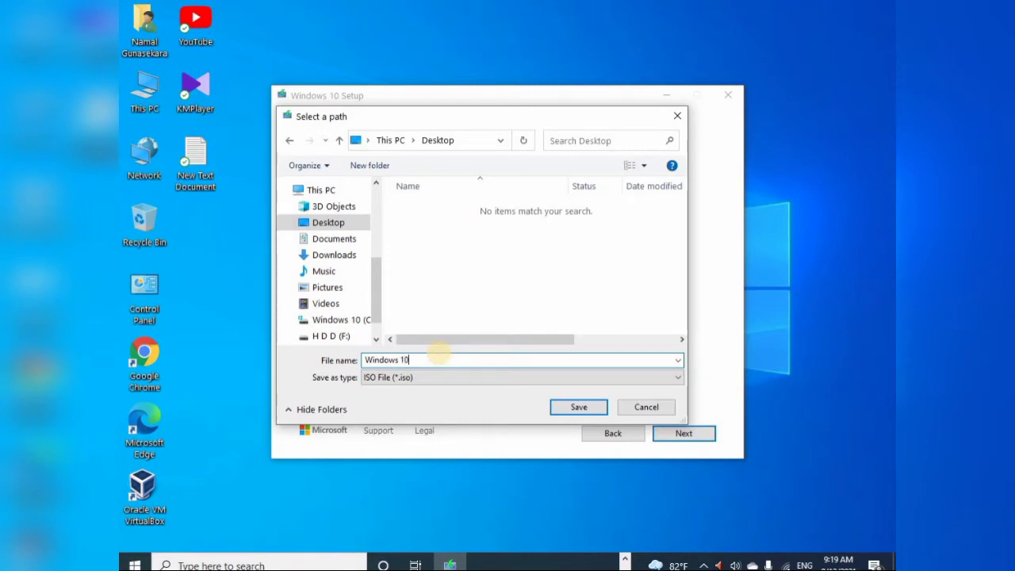
left_click(579, 408)
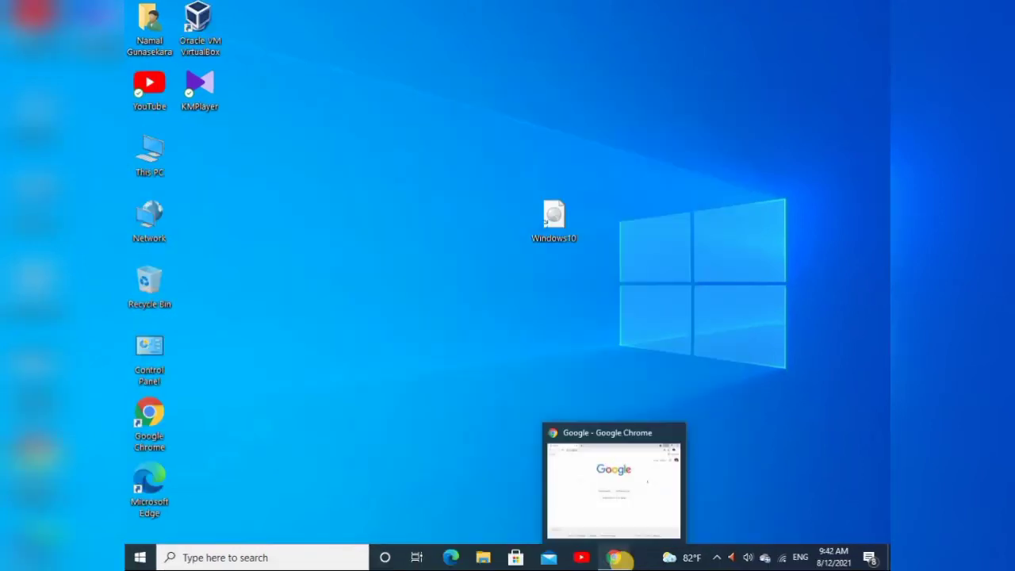
Switch to Google Chrome, search for rufus, and download Rufus 3.15 from rufus.ie.
left_click(612, 558)
left_click(506, 222)
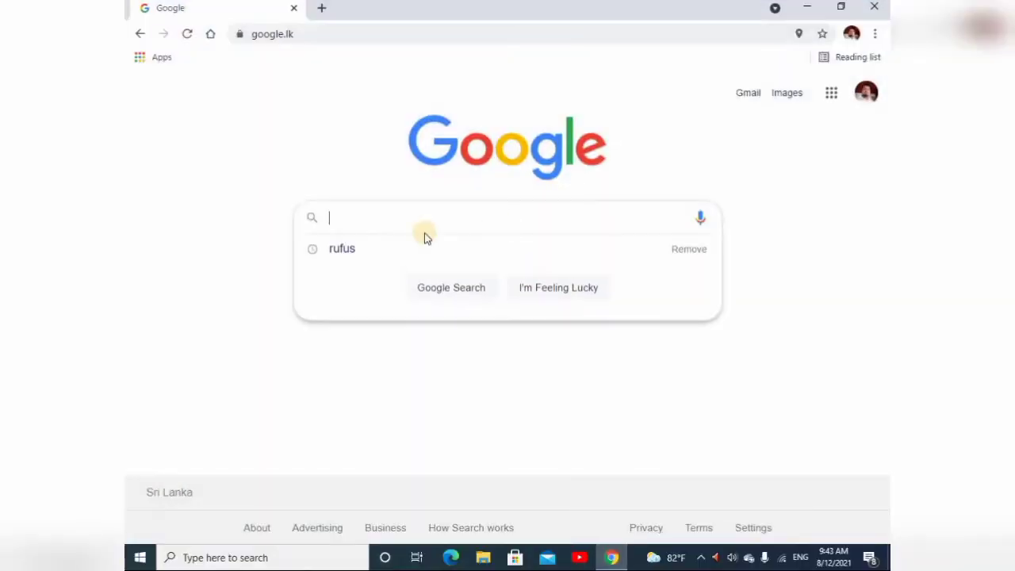
left_click(383, 249)
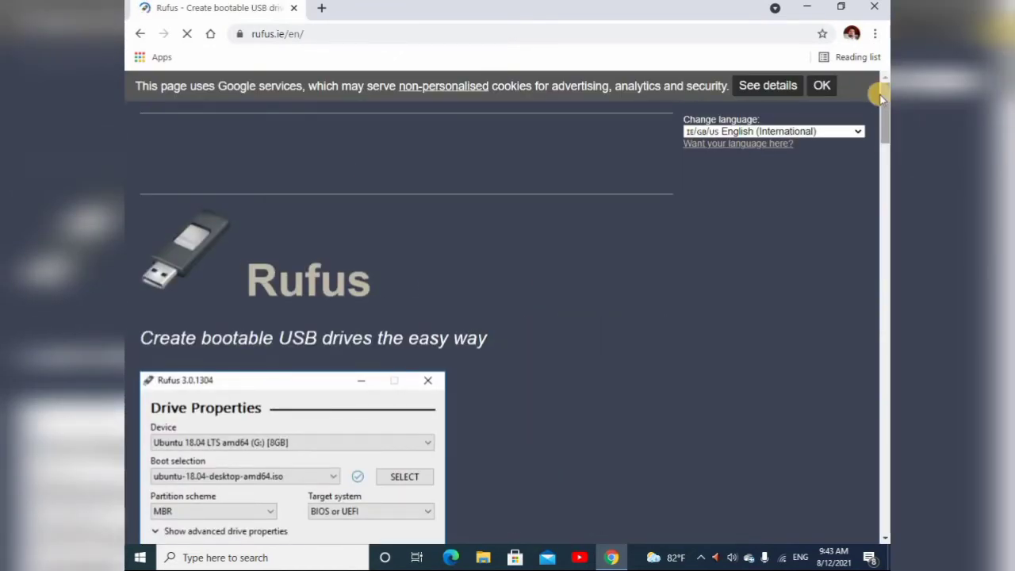
left_click_drag(884, 90, 886, 157)
scroll(287, 349, "down", 5)
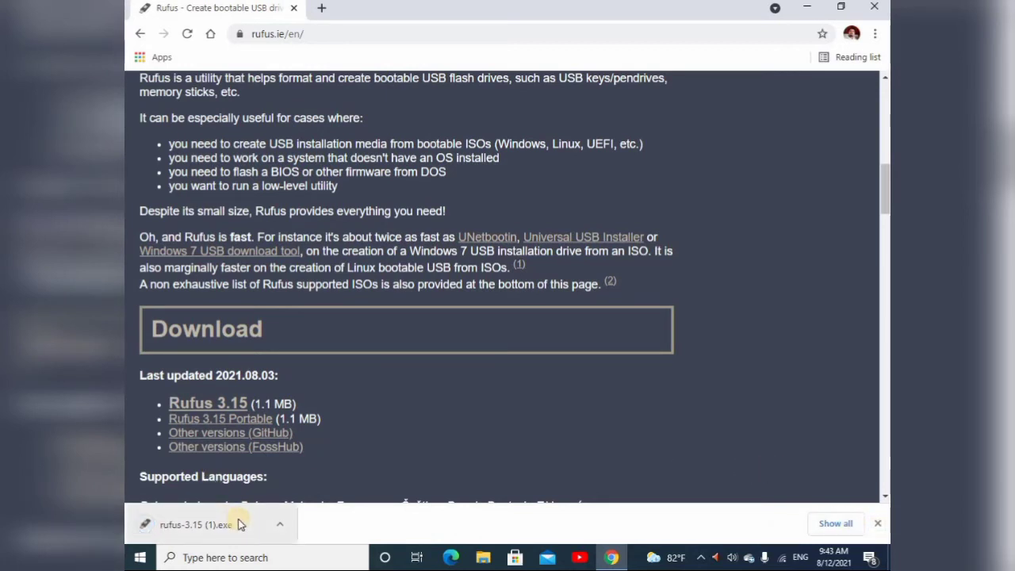
left_click(879, 523)
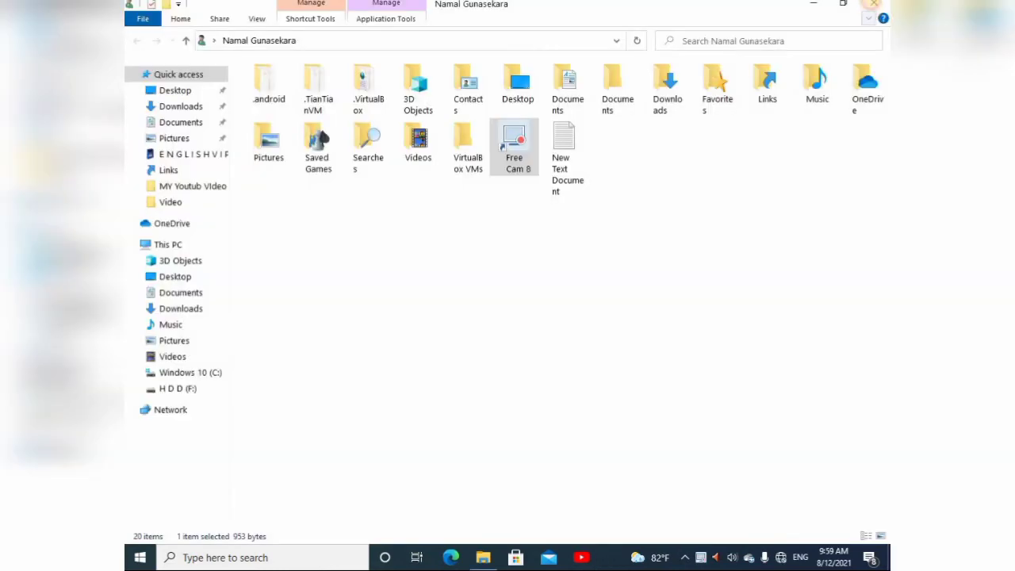
Close the open folder window and check the USB drive's size and free space in This PC.
left_click(876, 5)
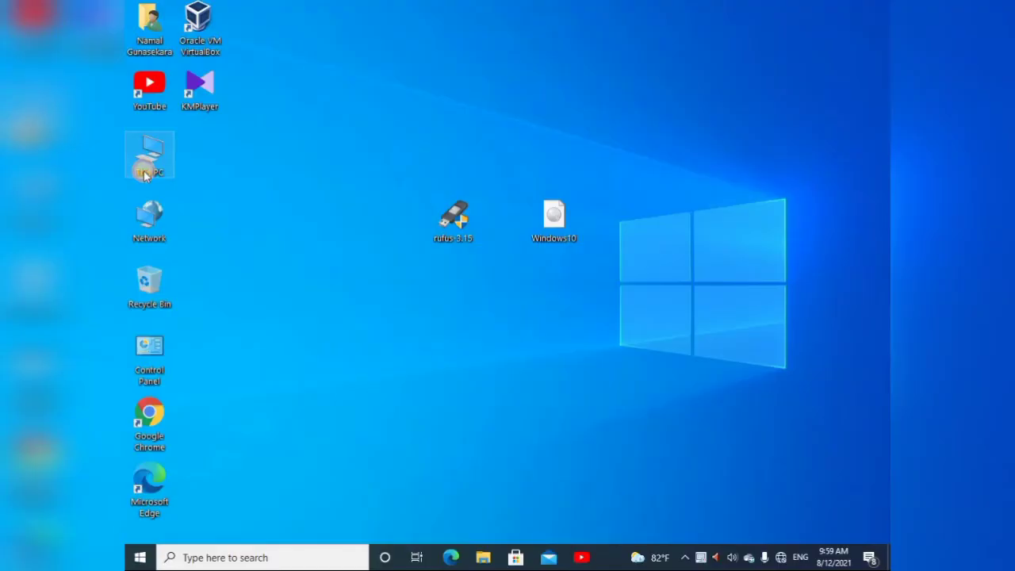
double_click(144, 170)
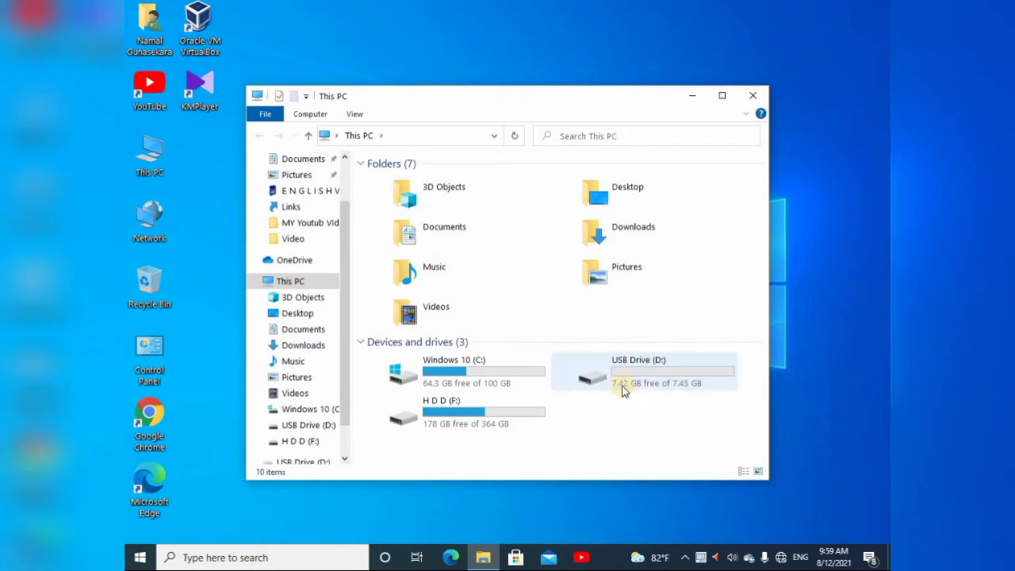
left_click(759, 95)
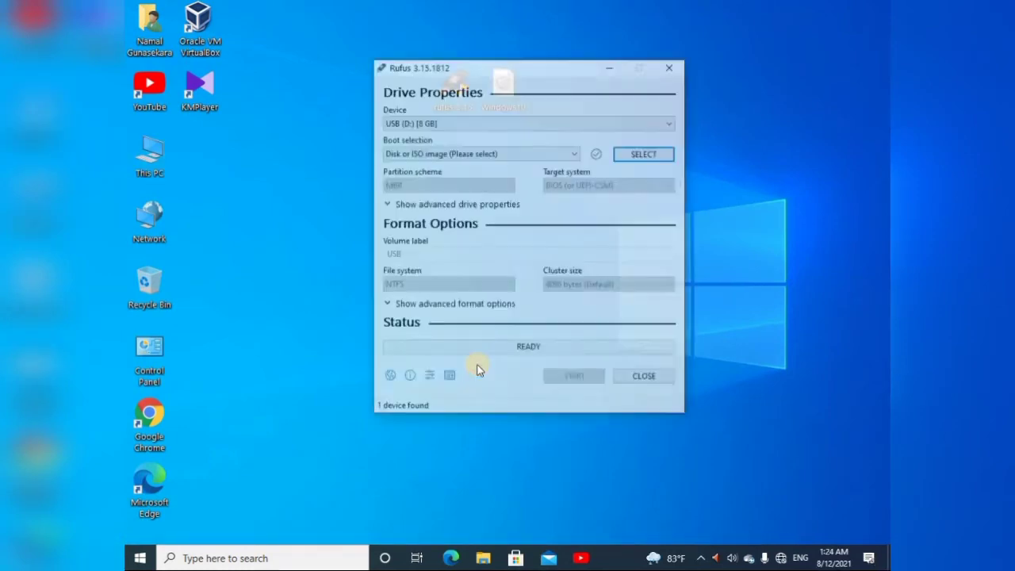
In Rufus, select the USB (D:) [8 GB] device and load Windows10.iso from the Desktop as the boot image.
left_click(443, 122)
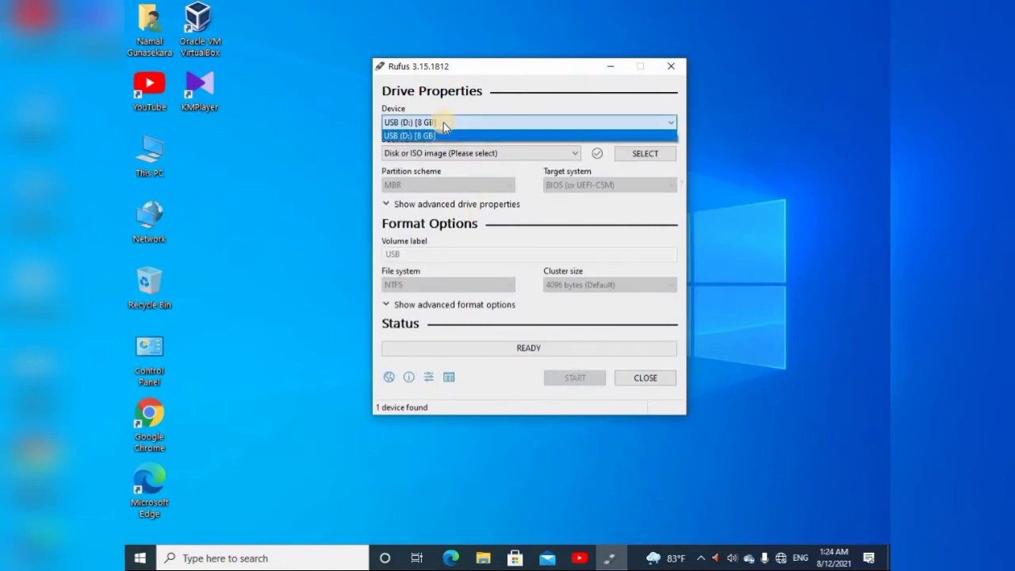
left_click(492, 133)
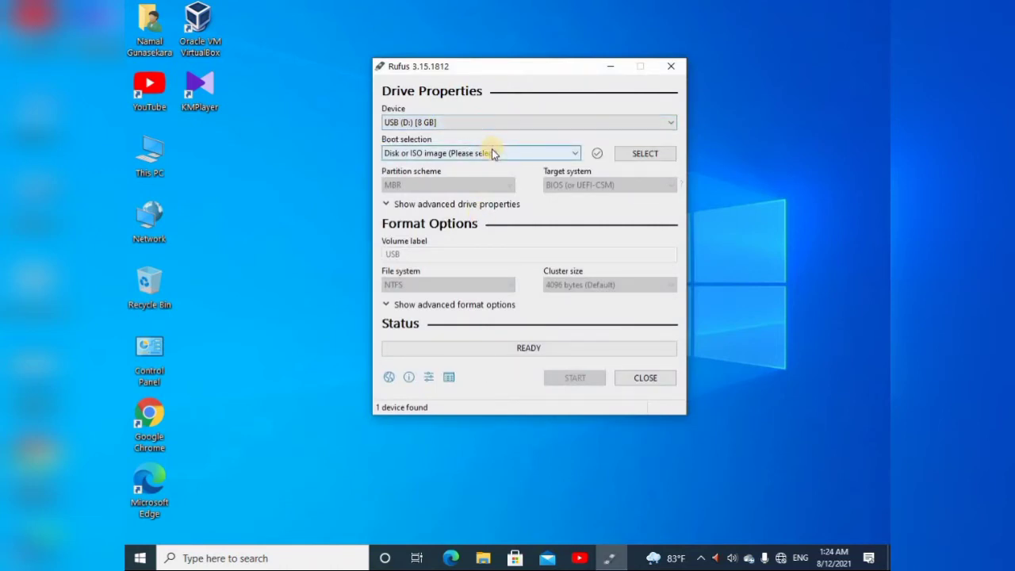
left_click(643, 155)
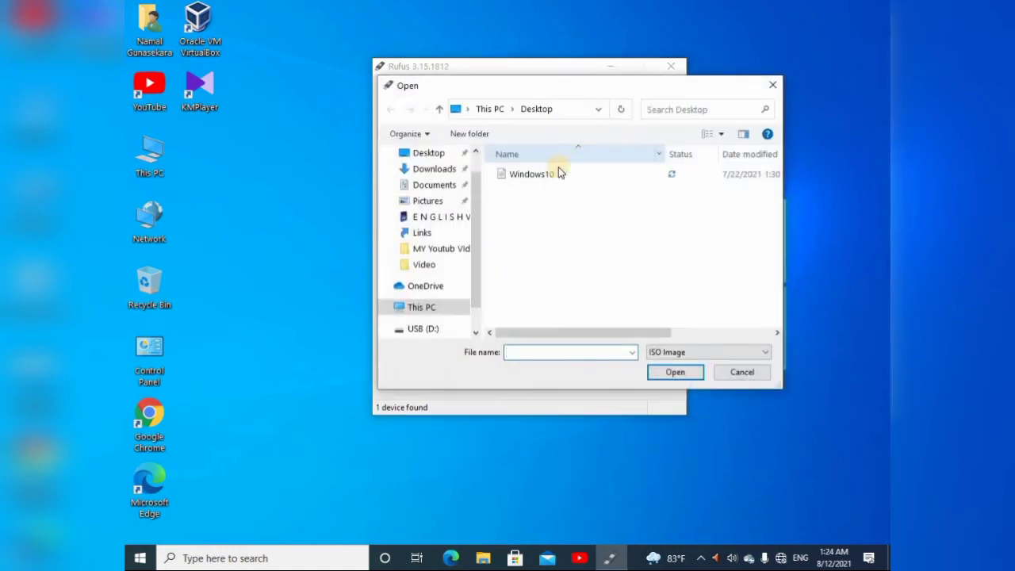
left_click(549, 176)
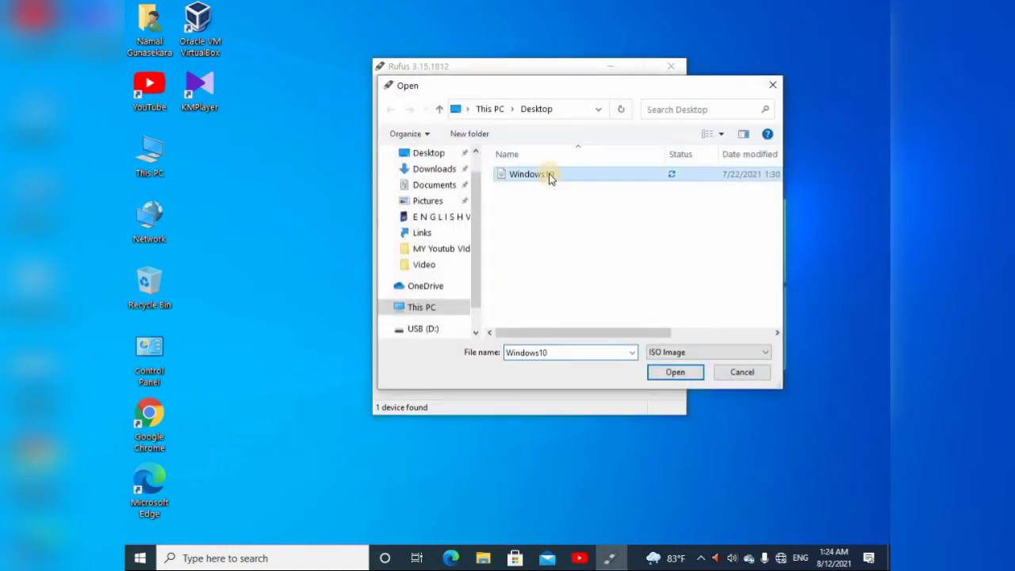
left_click(657, 374)
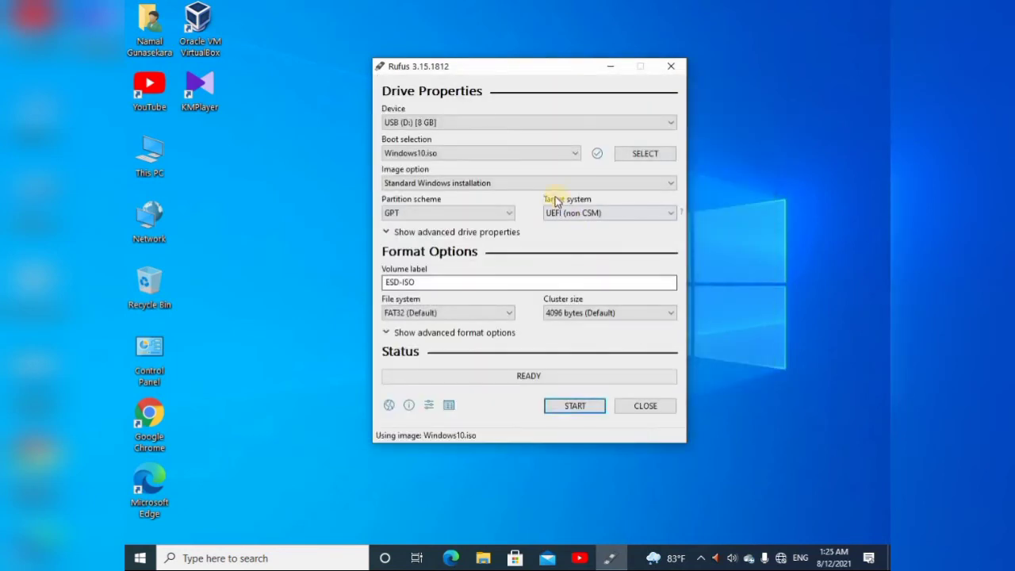
Use the Standard Windows installation image option and set the partition scheme to MBR.
left_click(461, 184)
left_click(476, 196)
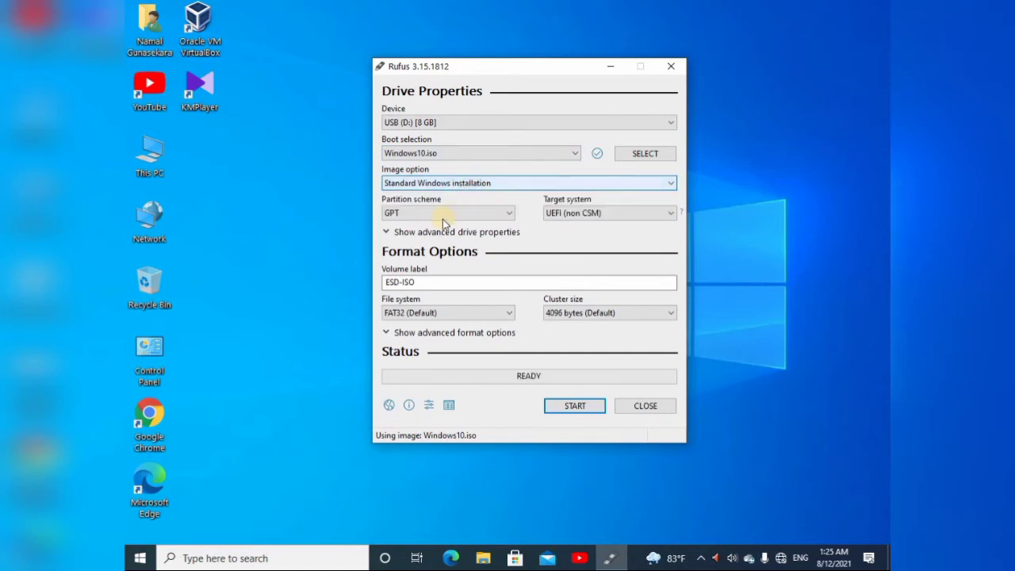
left_click(443, 214)
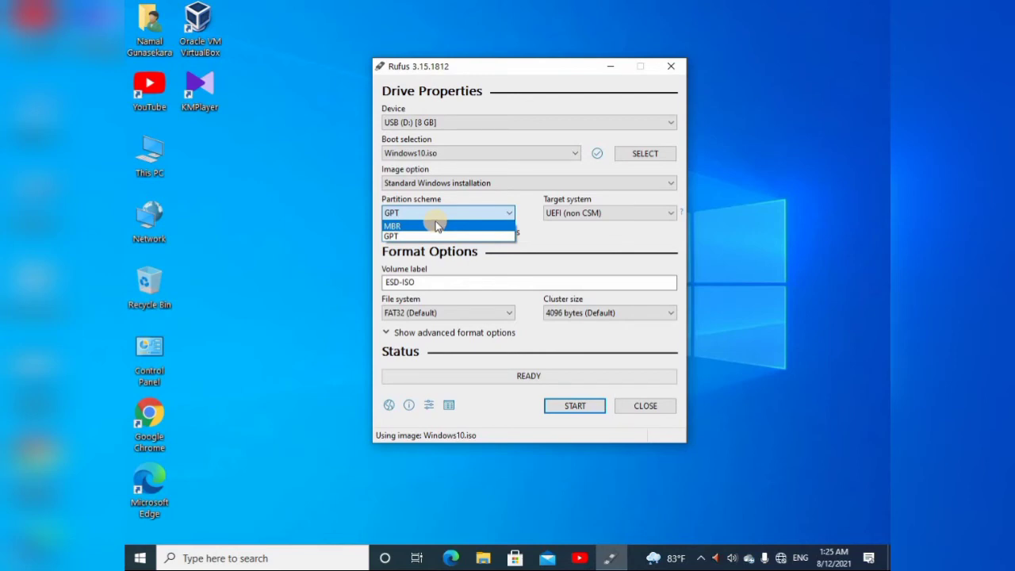
left_click(435, 226)
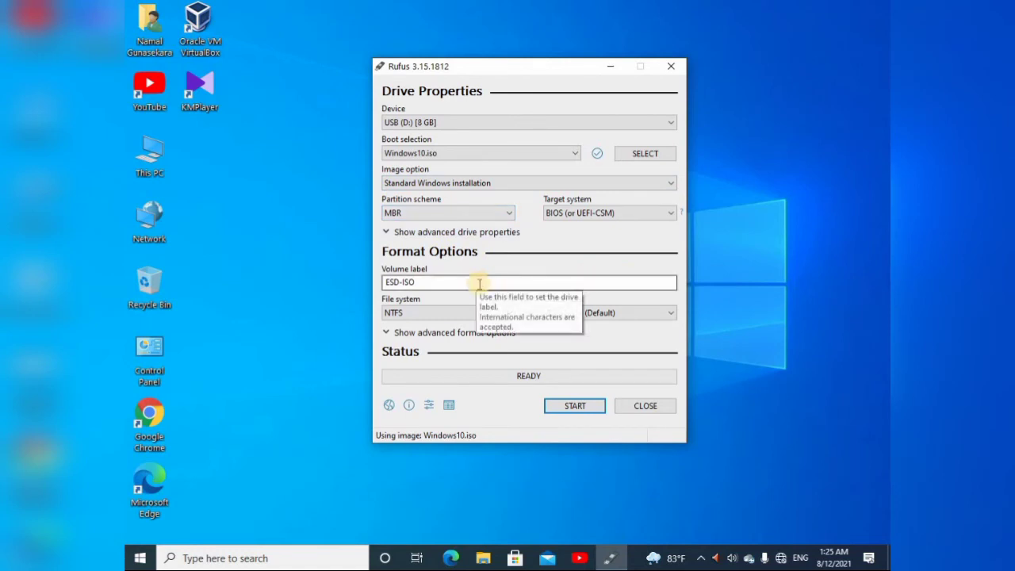
Set the volume label to Windows 10 and the file system to NTFS.
left_click_drag(479, 283, 361, 282)
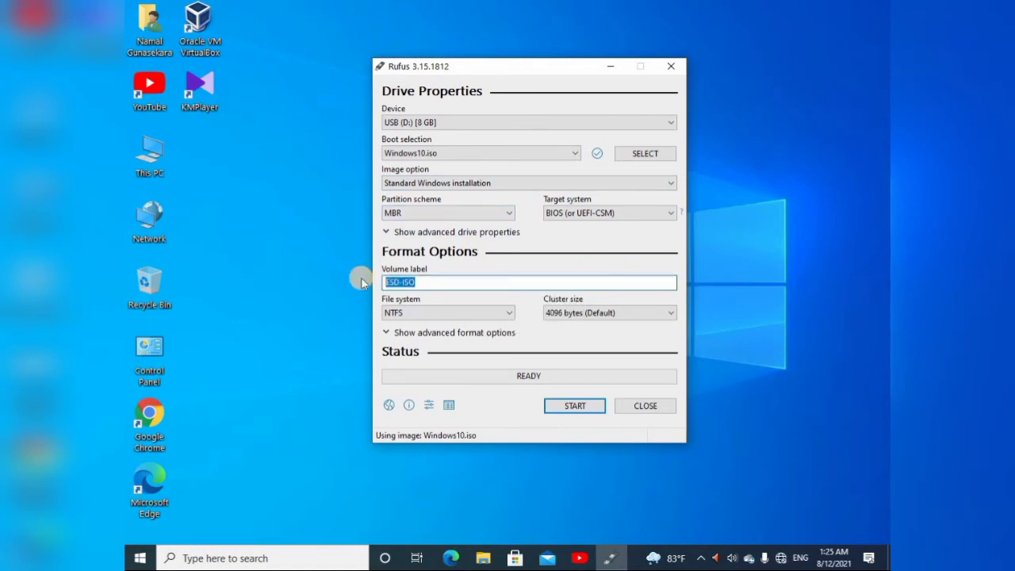
type("Windows 10")
left_click(424, 316)
left_click(421, 323)
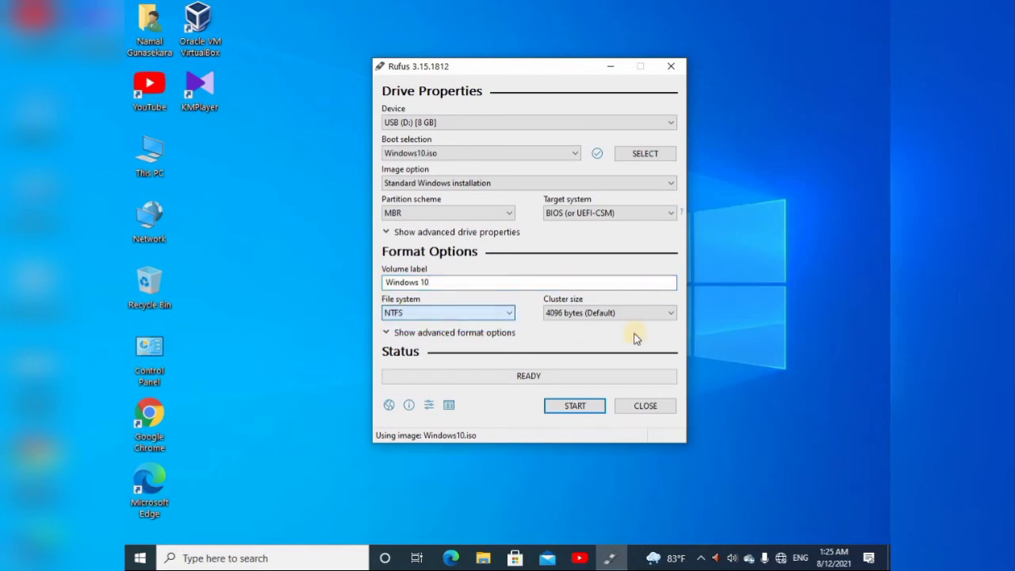
Write the Windows10.iso image to the USB drive, accepting the erasure of all its data, and close Rufus when the drive is ready.
left_click(581, 408)
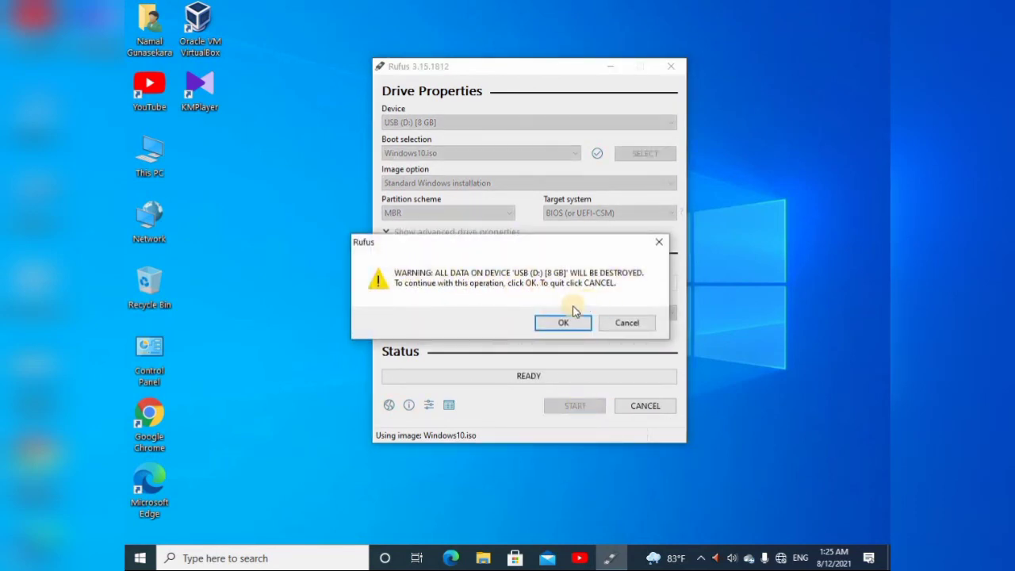
left_click(559, 320)
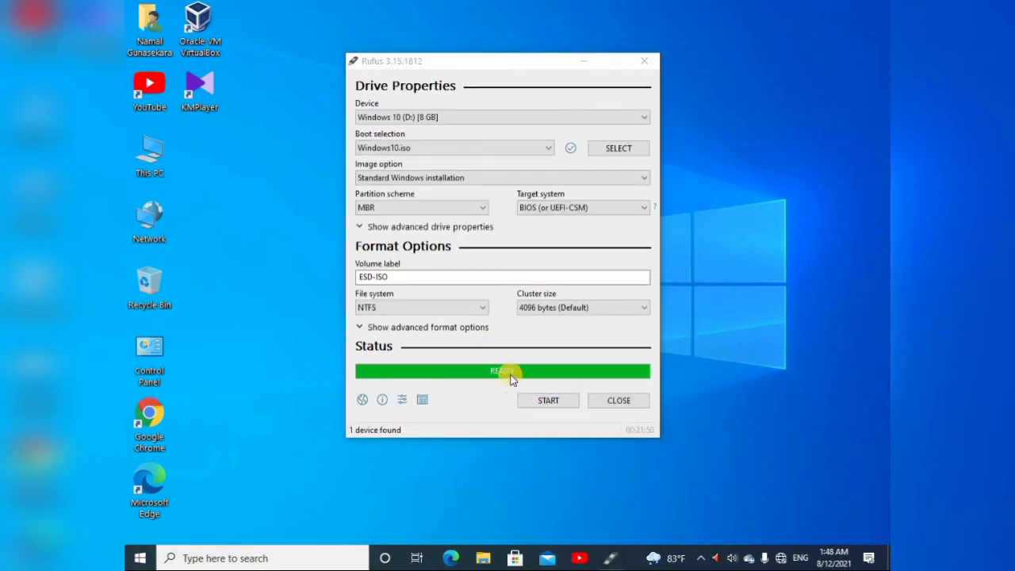
left_click(605, 401)
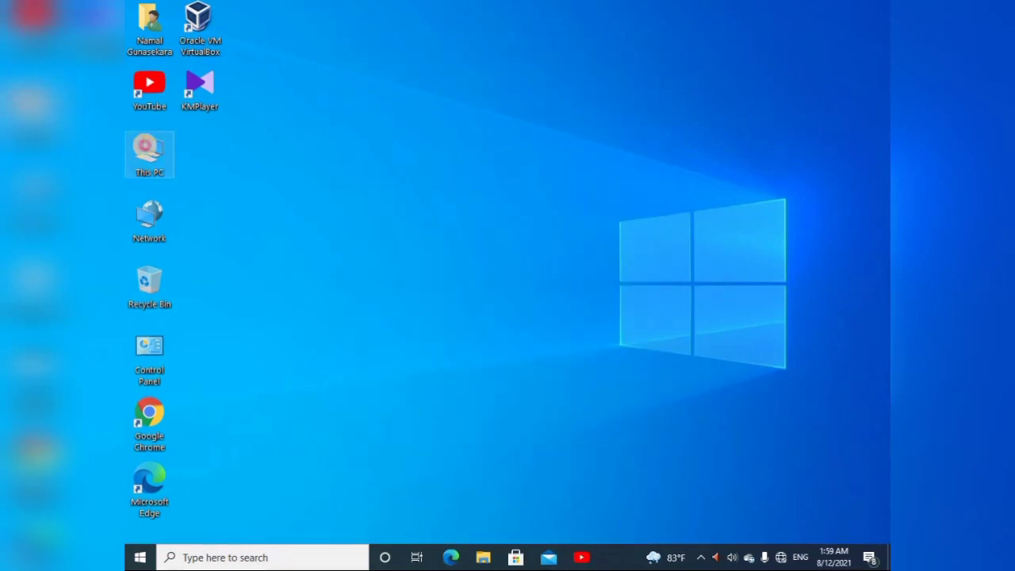
Check the finished Windows 10 (D:) USB drive and its free space in a maximized This PC window, and close the window.
double_click(148, 150)
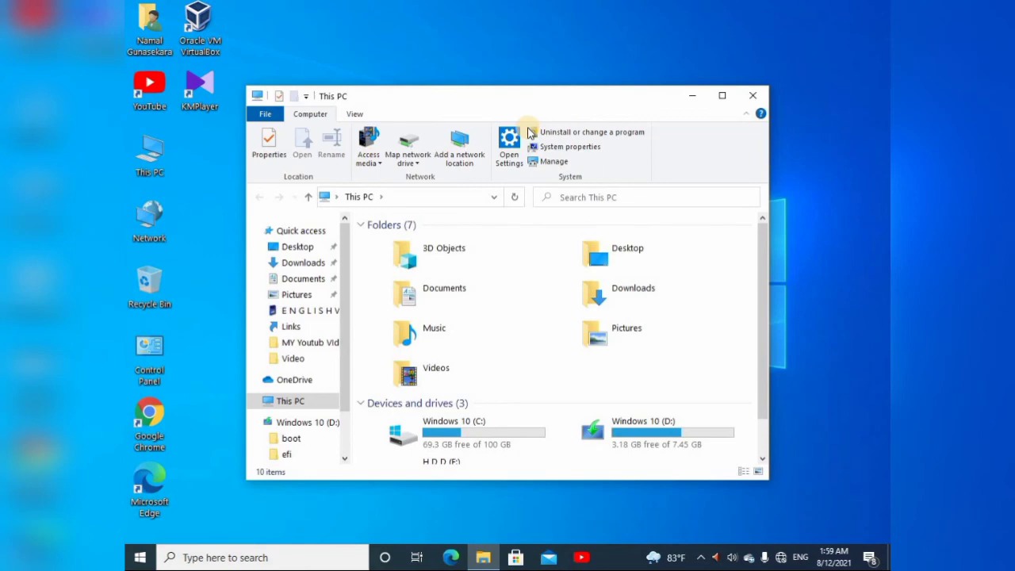
left_click(722, 95)
left_click(537, 310)
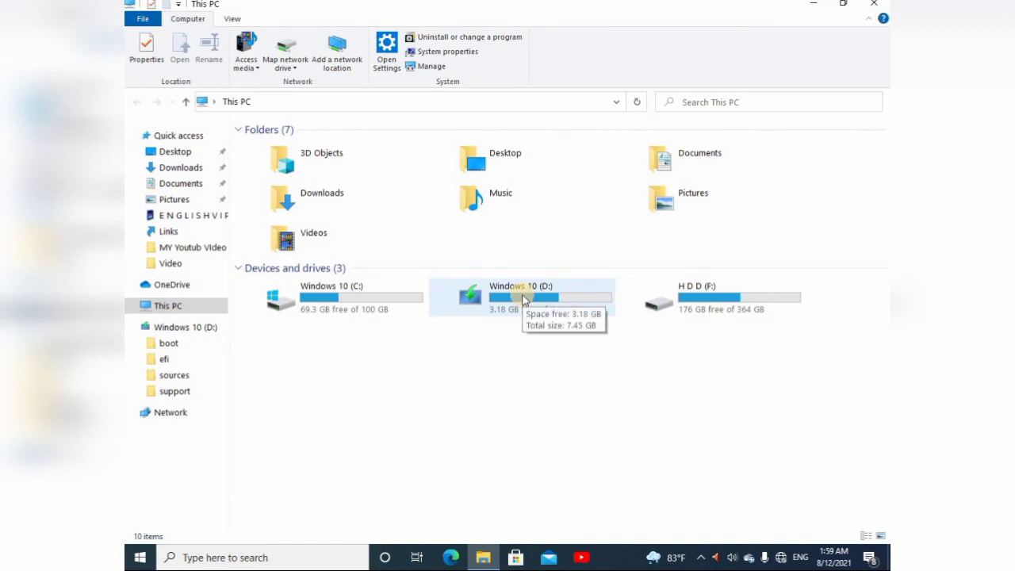
left_click(873, 6)
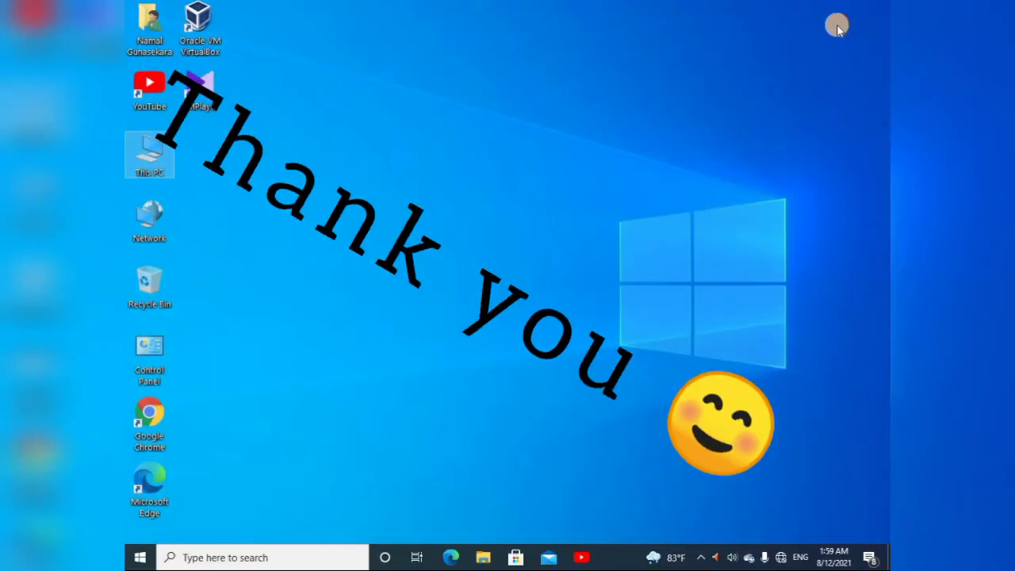